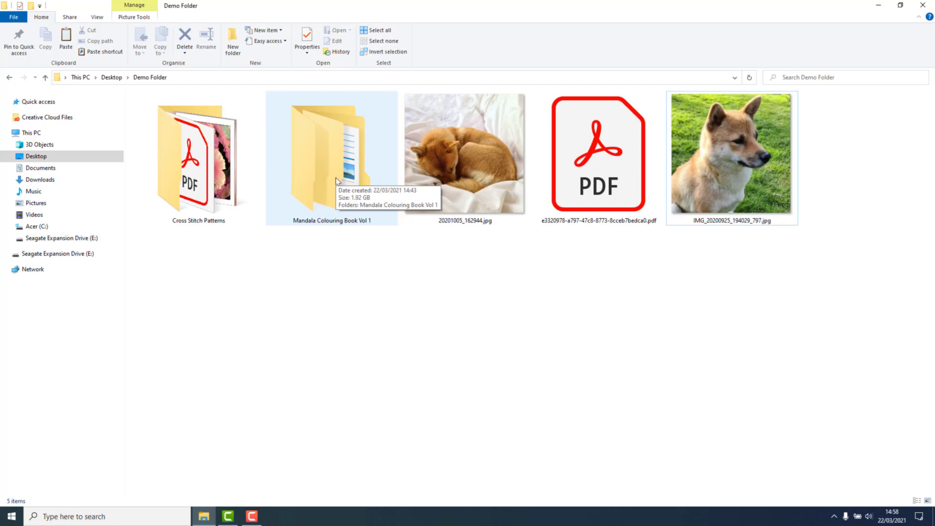
Step: Compress the Mandala Colouring Book Vol 1 folder into a zip with its default name
right_click(335, 178)
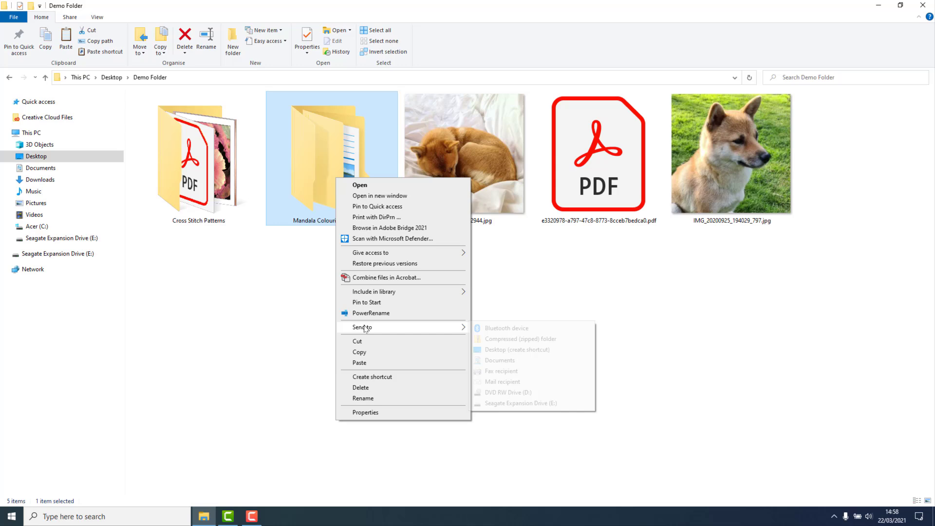
mouse_move(373, 328)
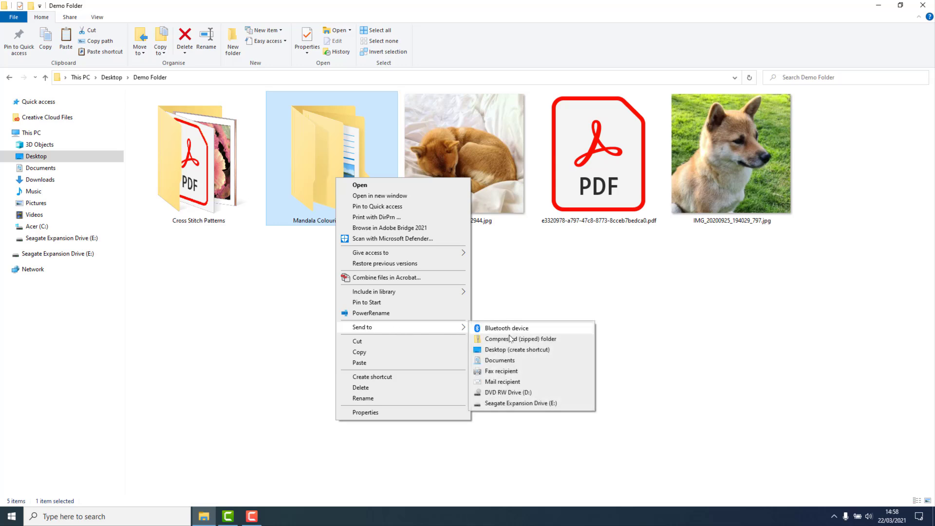
click(510, 340)
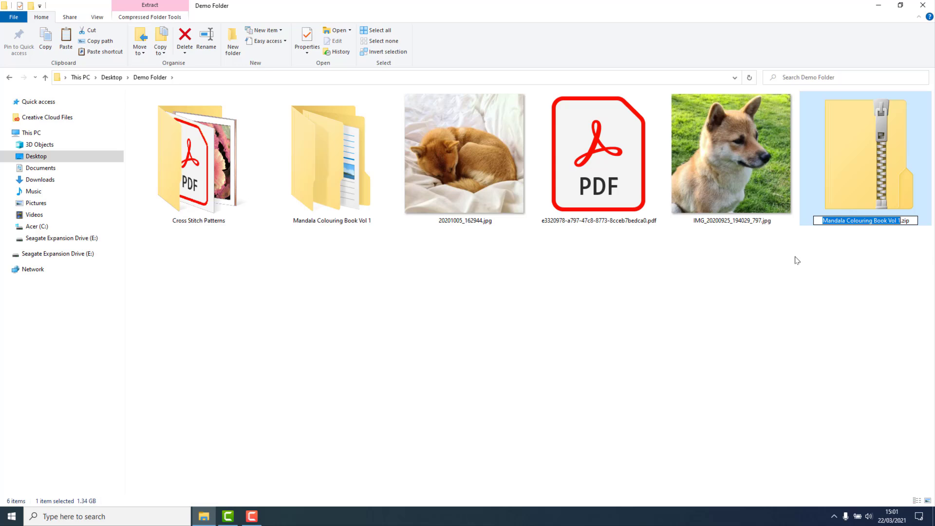
key(Return)
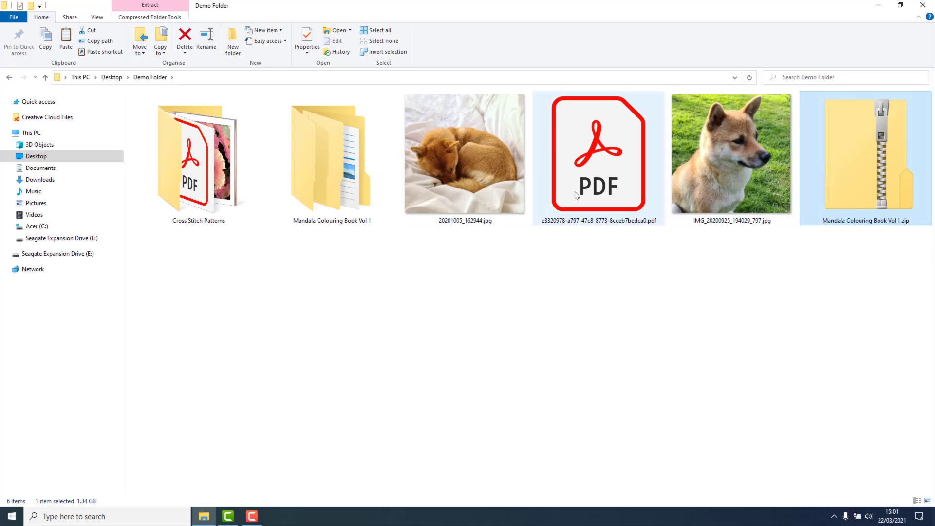
Step: Delete the original uncompressed Mandala Colouring Book Vol 1 folder to the Recycle Bin
click(335, 167)
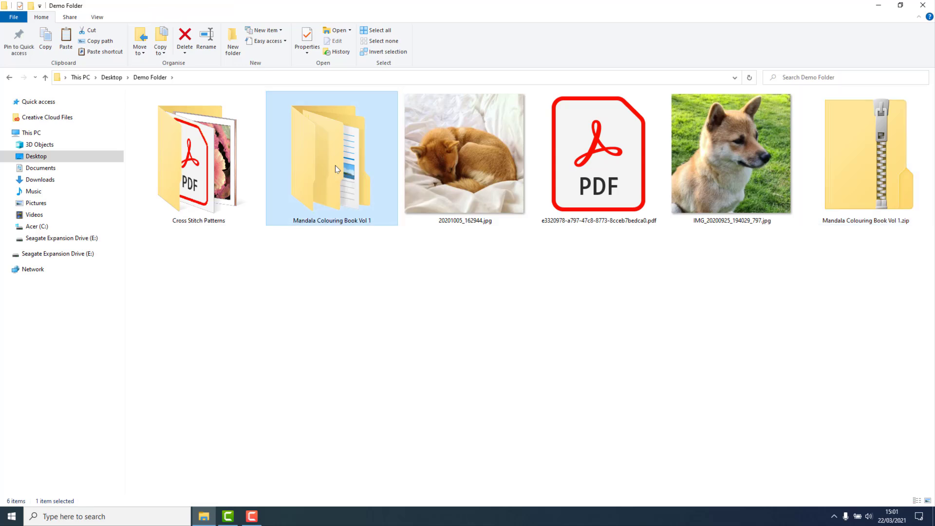
right_click(335, 168)
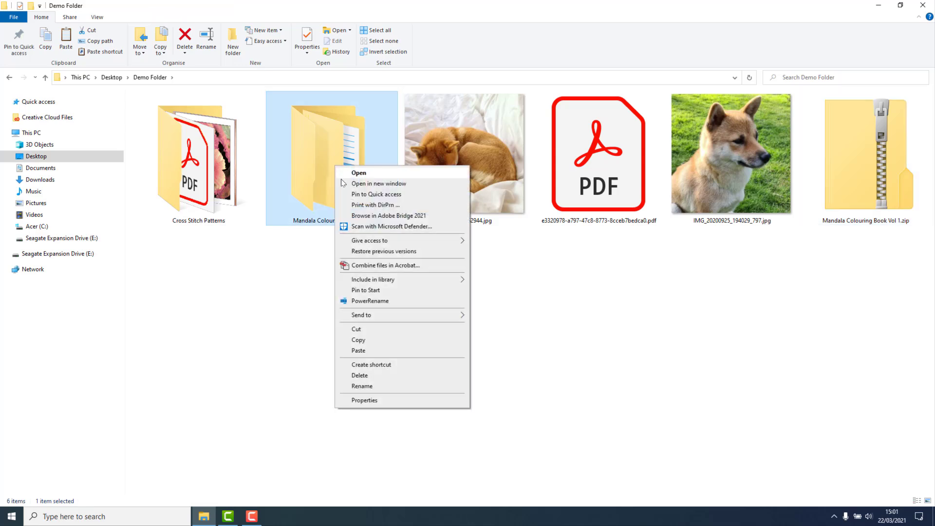
click(379, 376)
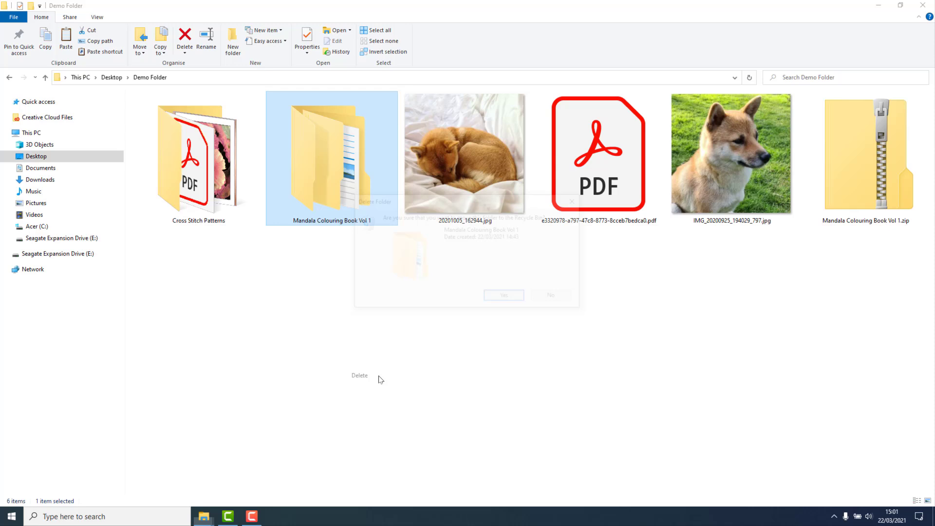
click(500, 300)
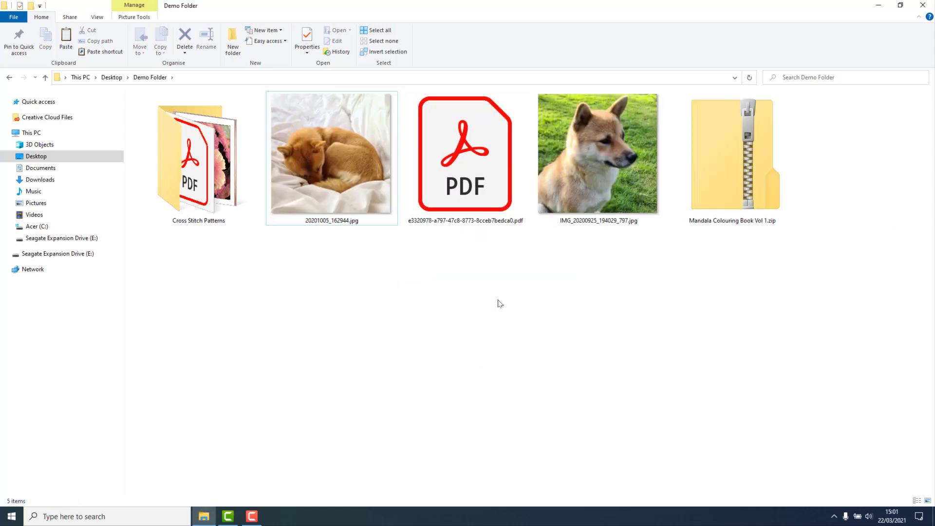